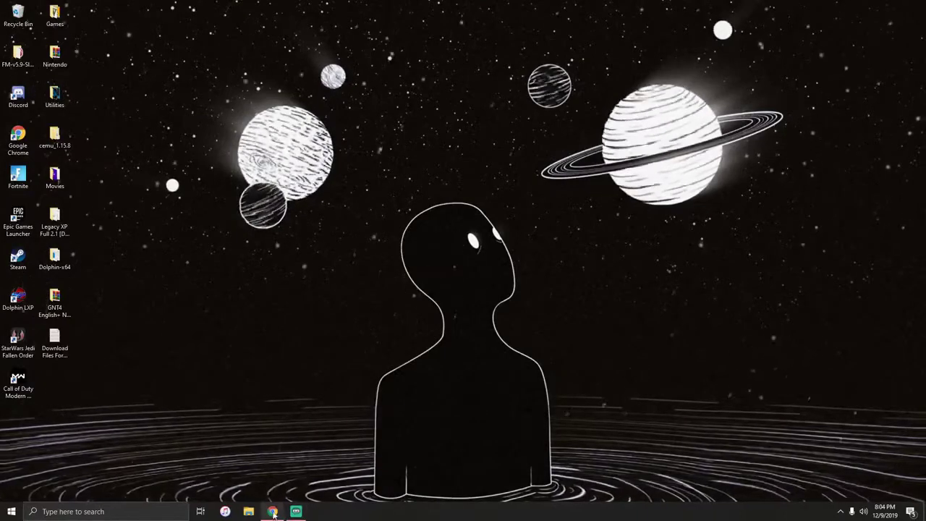
- Restore the MEGA page in Chrome and download the 28.7 MB Vegas Pro 17.0.rar archive
mouse_move(273, 512)
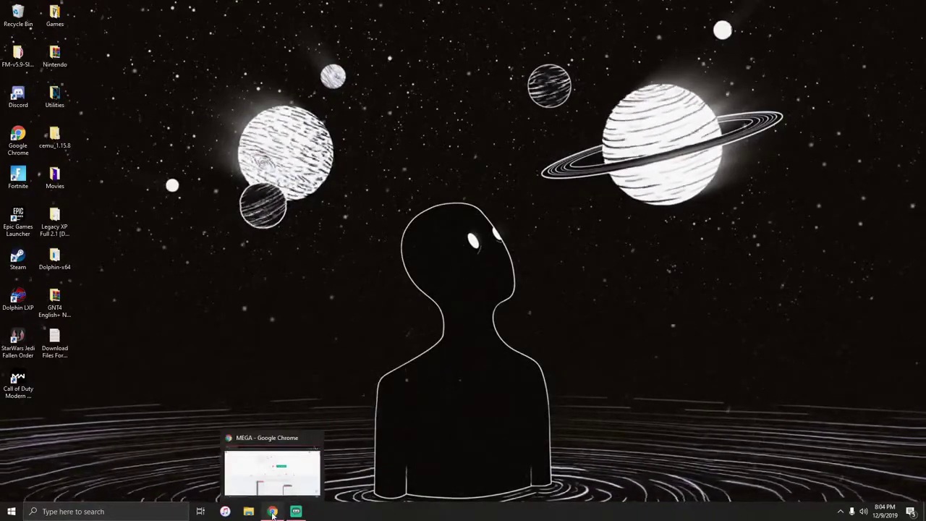
click(272, 512)
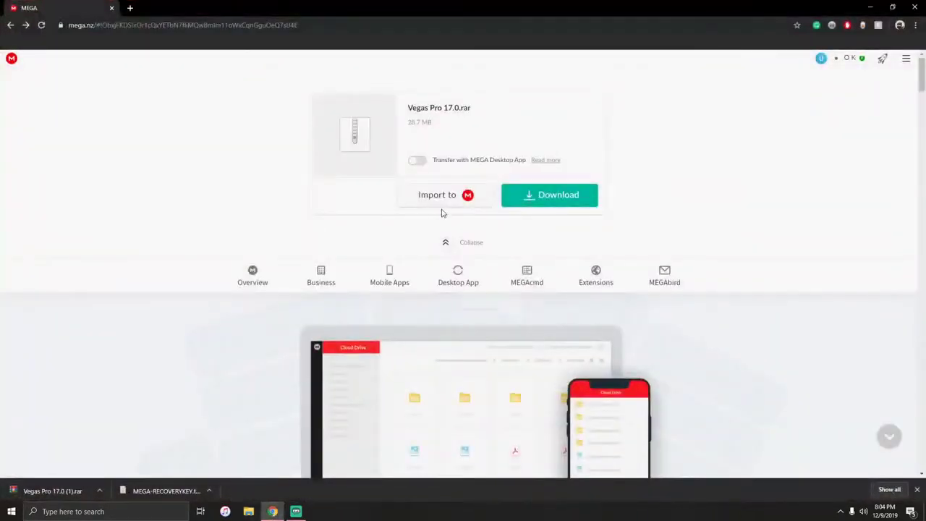
click(542, 199)
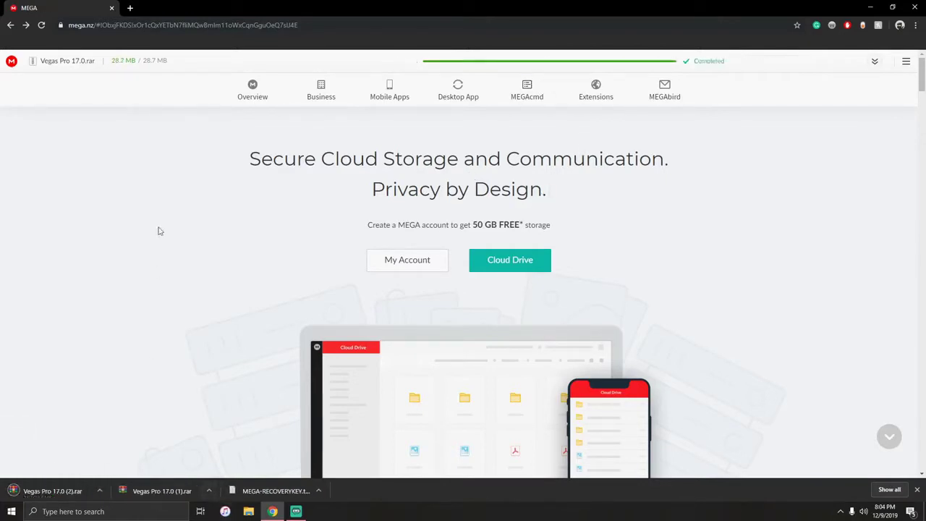
click(127, 7)
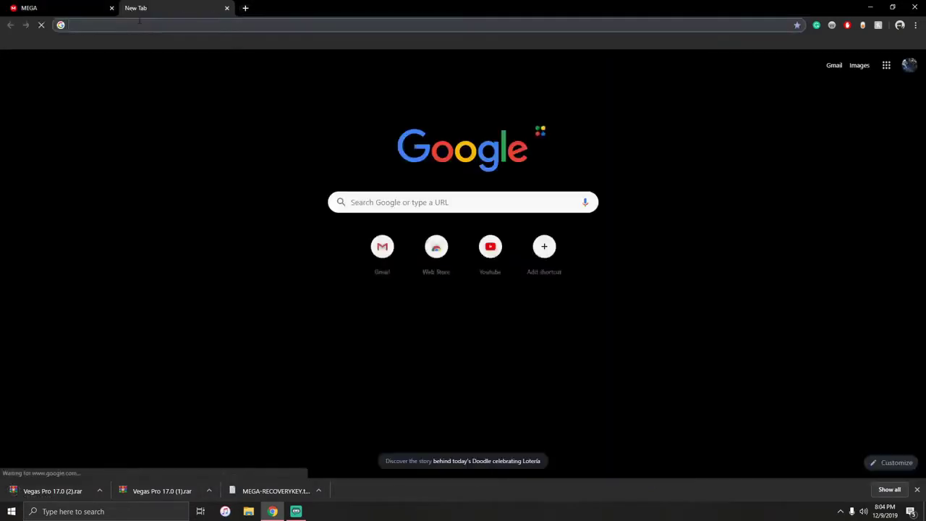
text(winra)
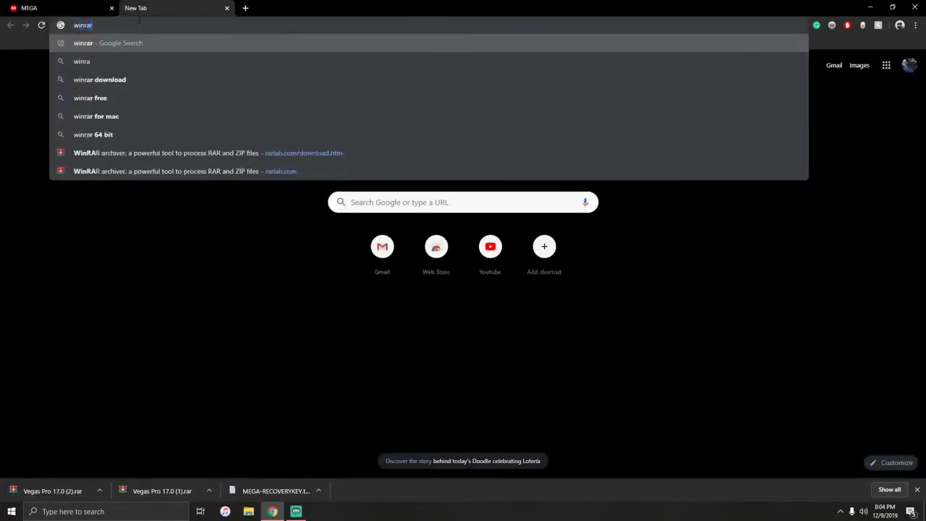
text(r)
key(Return)
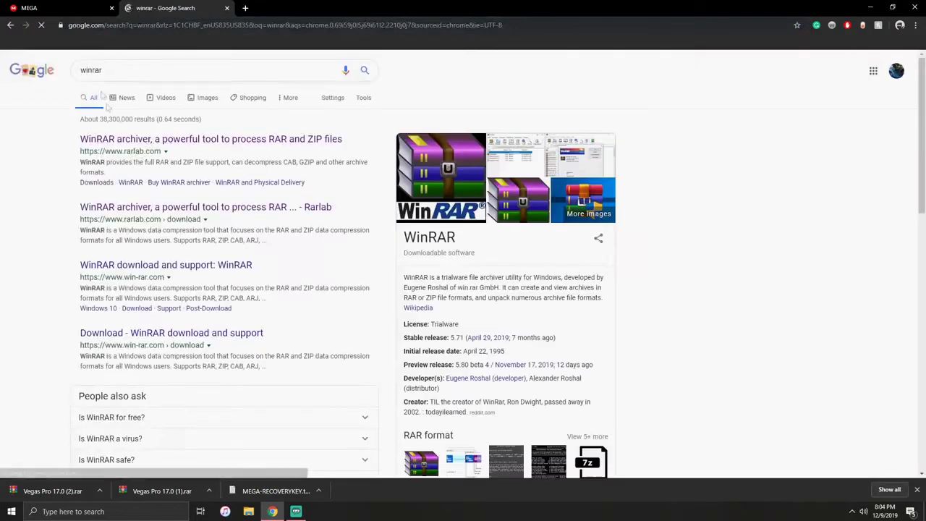
click(139, 149)
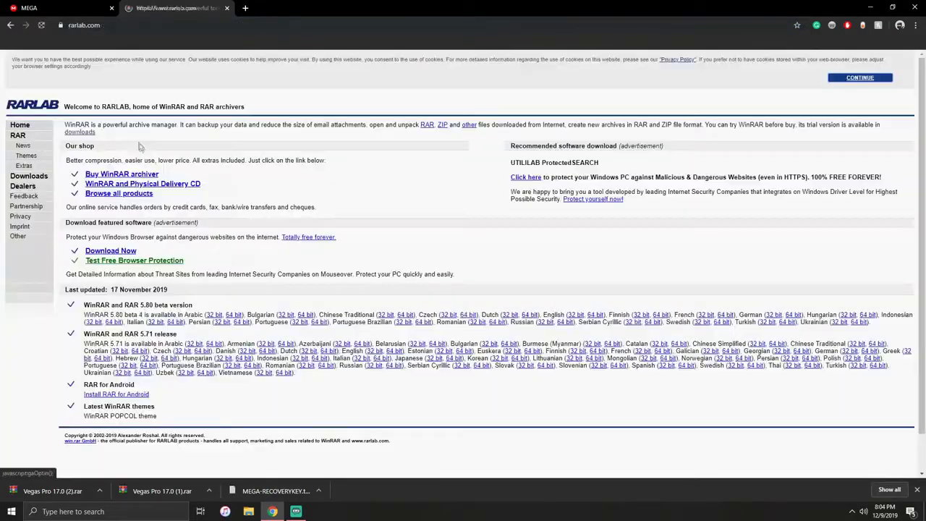
click(31, 181)
scroll(141, 214, down, 5)
scroll(140, 215, up, 5)
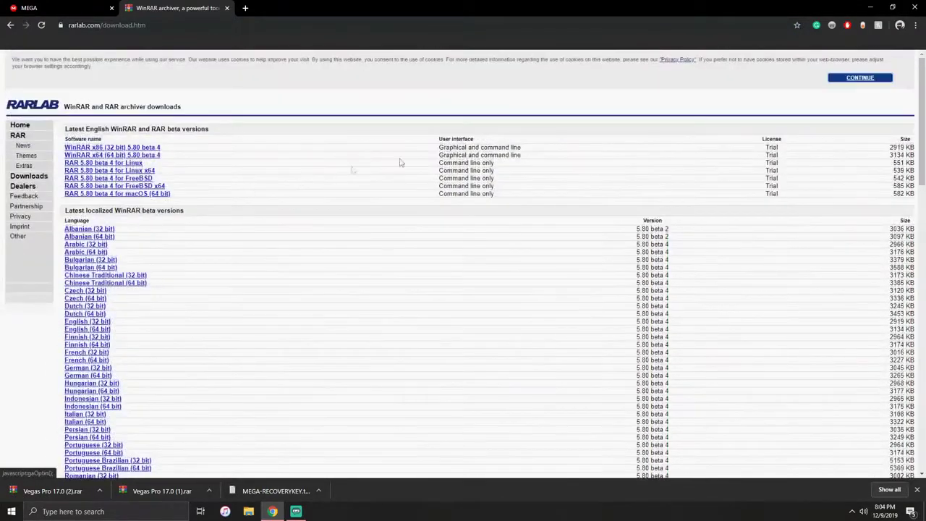
click(227, 9)
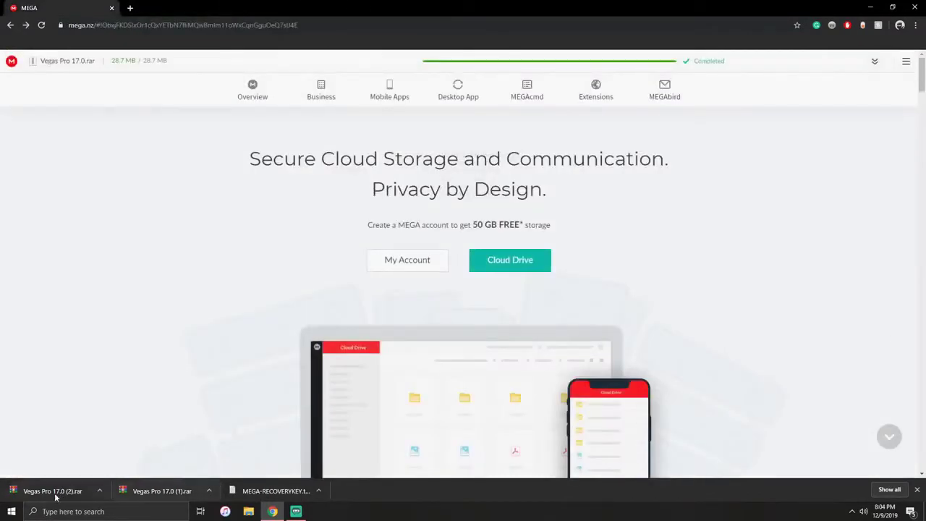
- Open Vegas Pro 17.0 (2).rar in WinRAR and extract the Vegas Pro 17.0 folder to the desktop
double_click(517, 4)
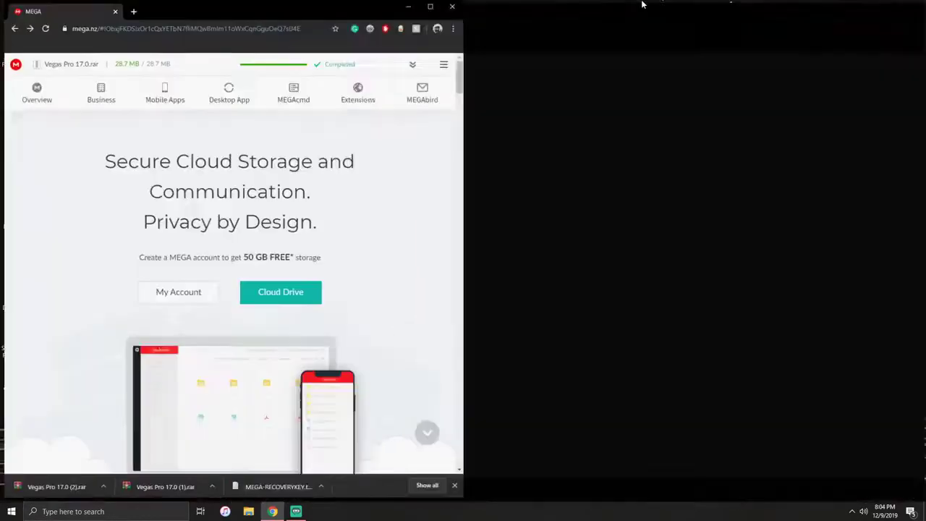
key(super+Up)
double_click(577, 12)
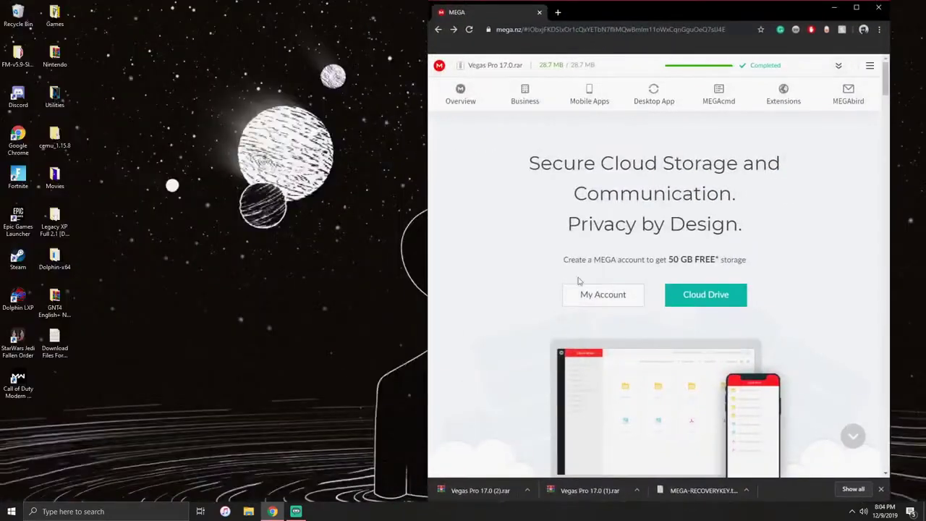
click(466, 489)
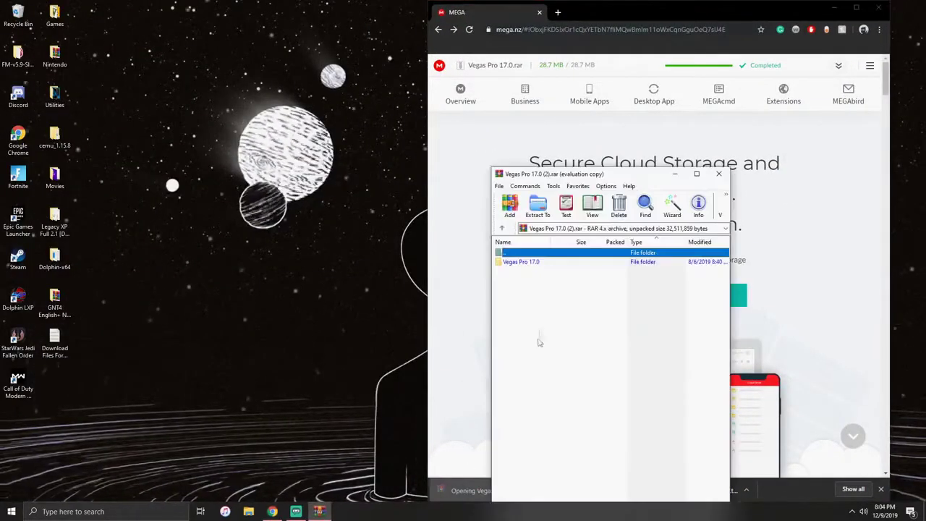
drag(537, 264, 286, 307)
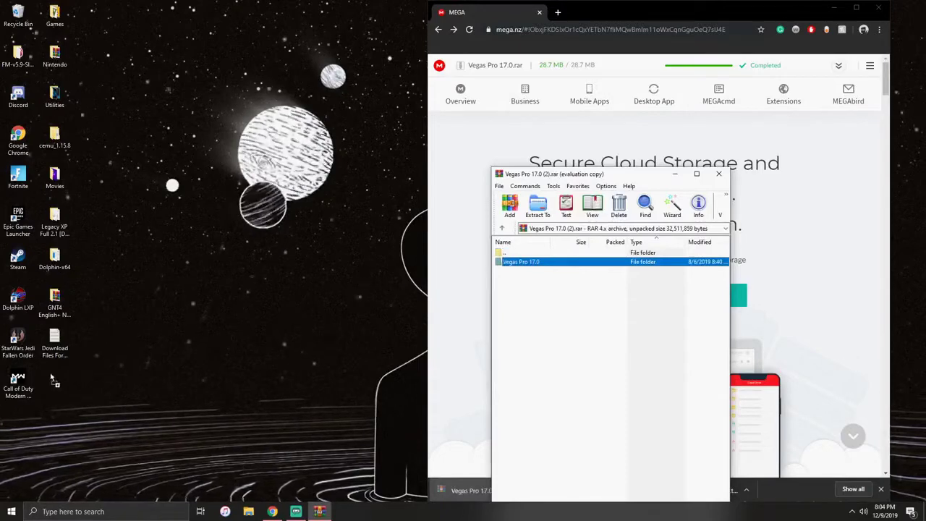
drag(53, 380, 54, 380)
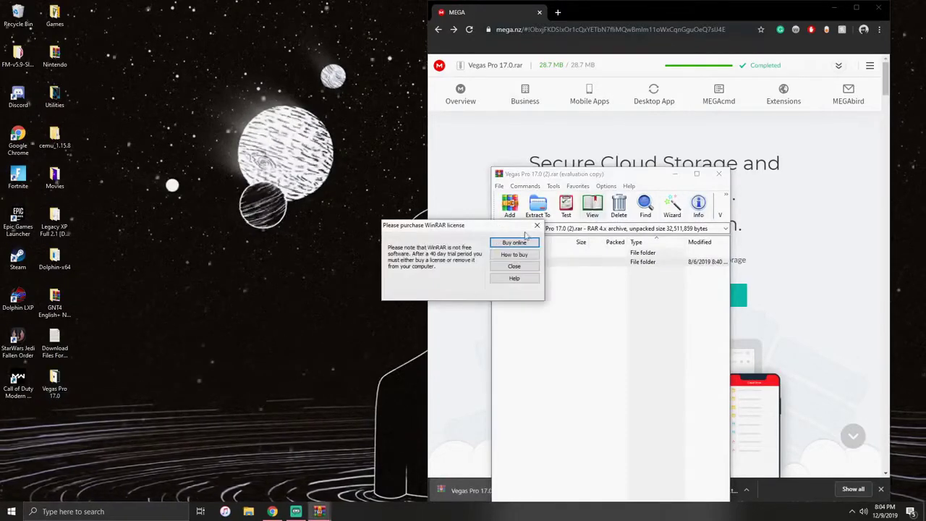
- Dismiss the WinRAR license reminder and close WinRAR and Chrome
click(537, 226)
click(718, 174)
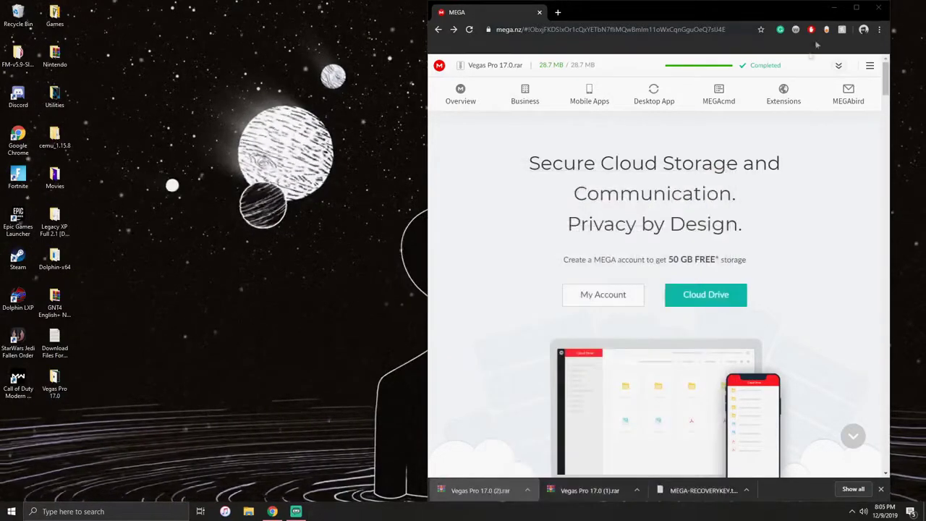
click(874, 13)
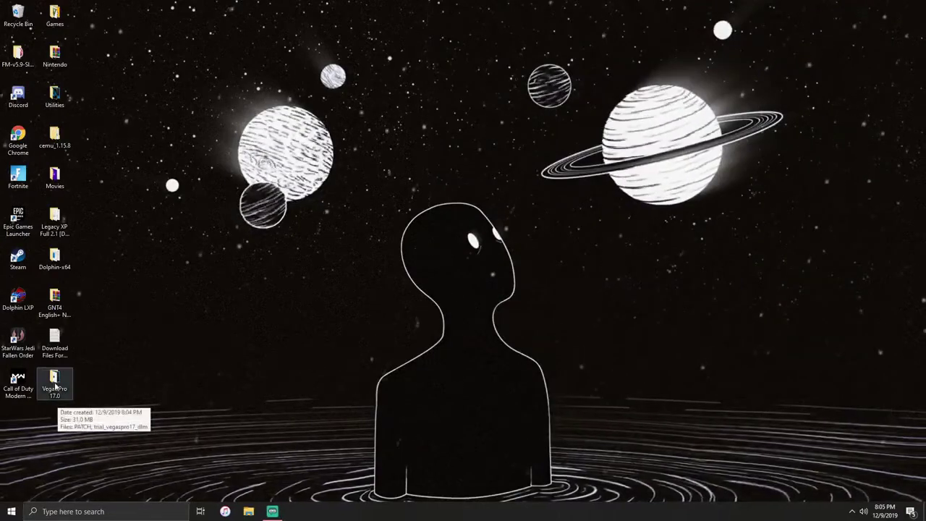
- Run trial_vegaspro17_dlm from the Vegas Pro 17.0 folder, approve the UAC prompt, and minimize Explorer
double_click(55, 387)
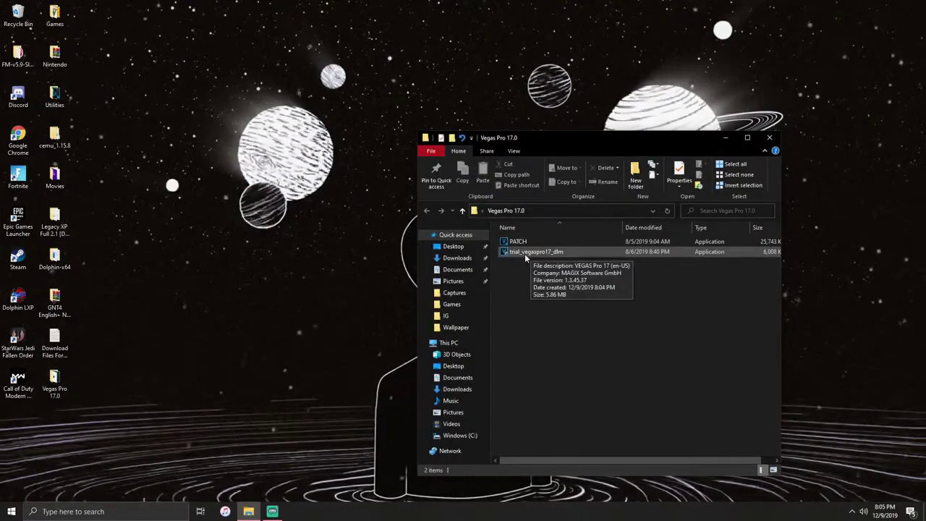
double_click(525, 253)
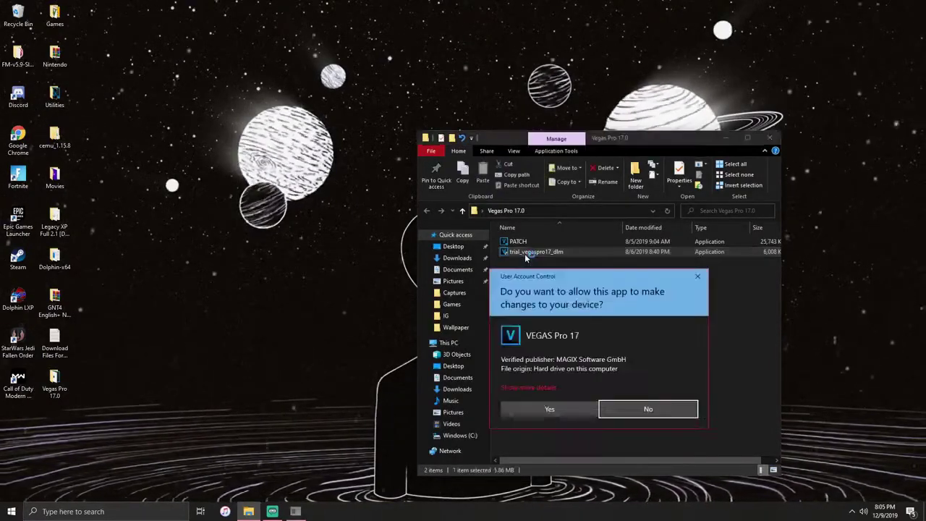
click(570, 408)
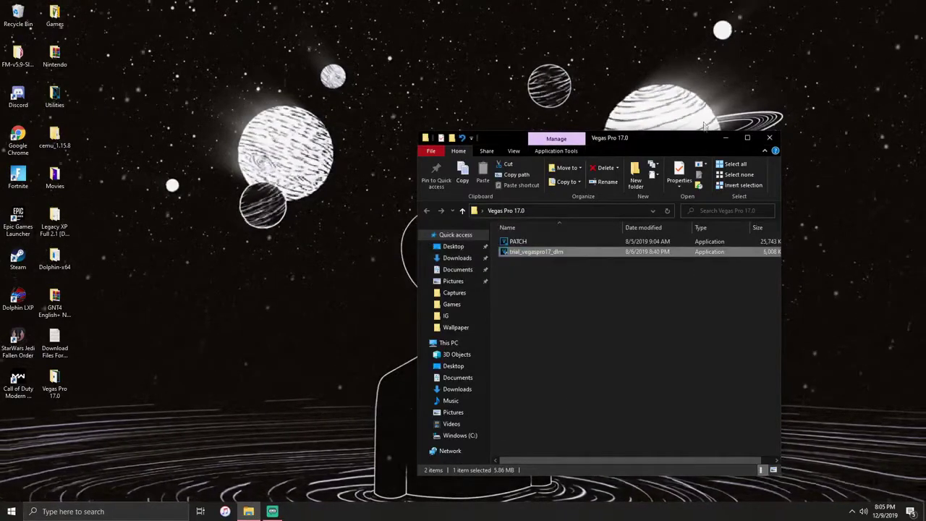
click(724, 137)
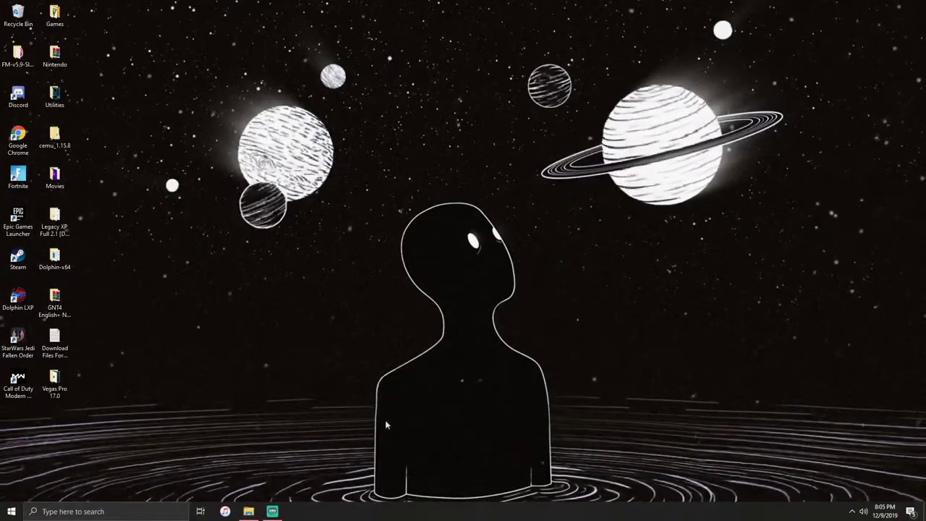
- Uncheck VEGAS DVD Architect and continue to download VEGAS Pro 17 and Boris FX BCC Lens Flare 3D
click(250, 512)
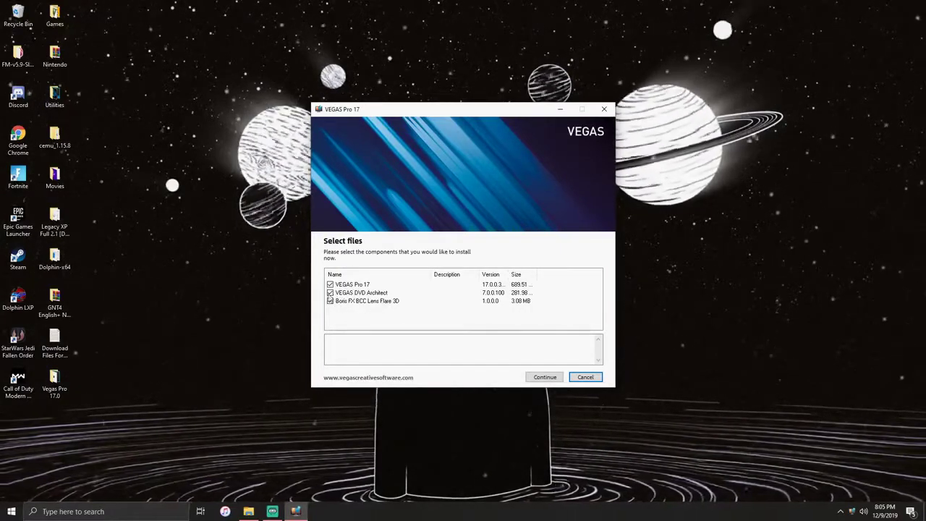
click(329, 292)
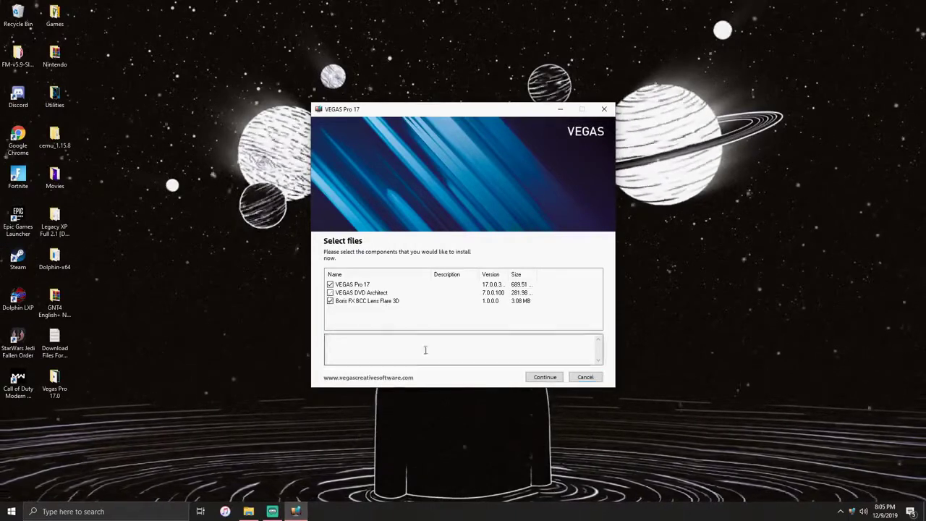
click(545, 378)
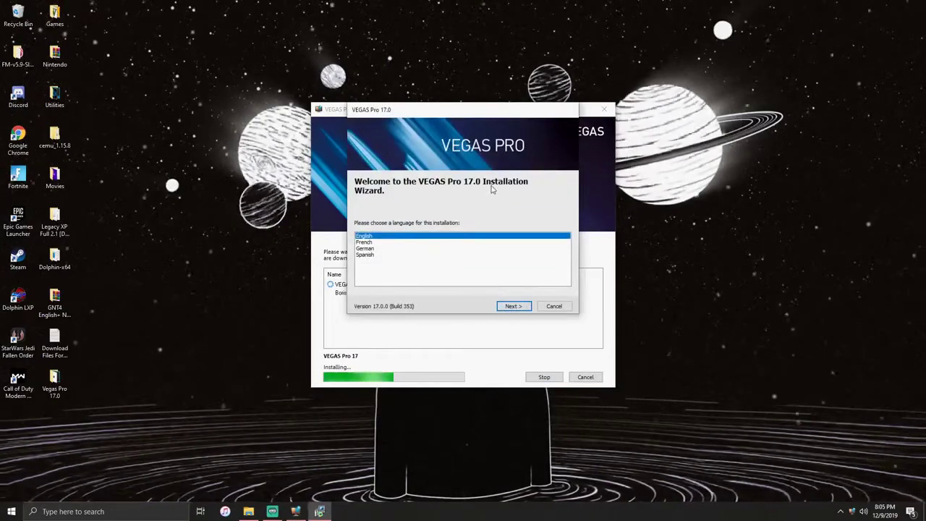
- Install in English, accept the EULA, keep the default folder, and close the finished wizard
click(513, 306)
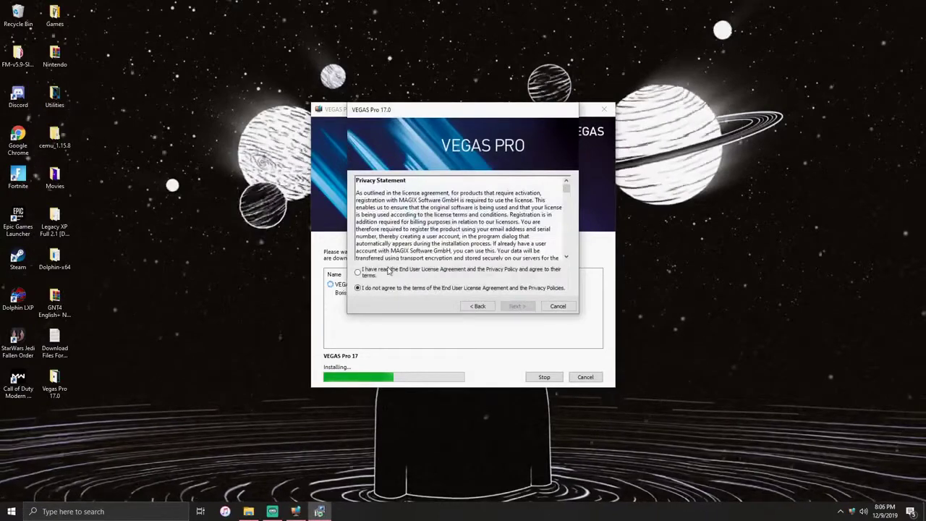
click(389, 271)
click(513, 306)
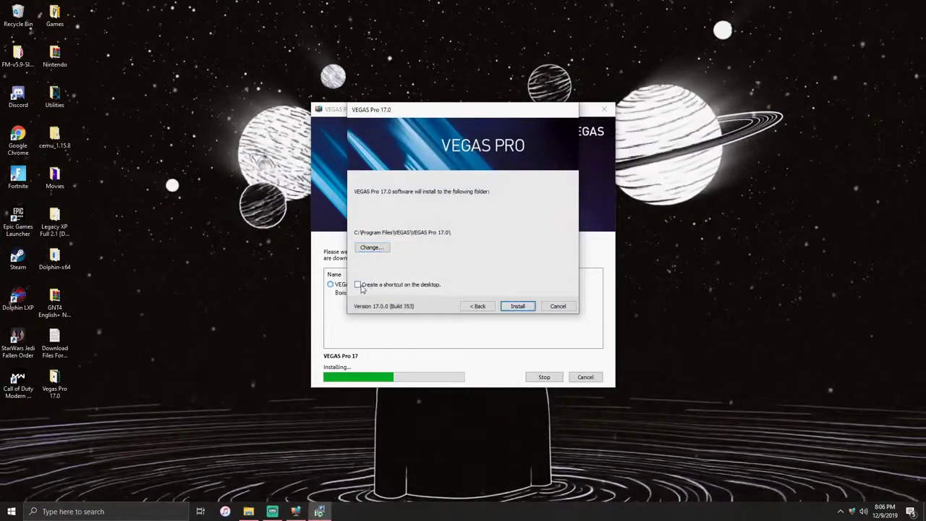
click(515, 307)
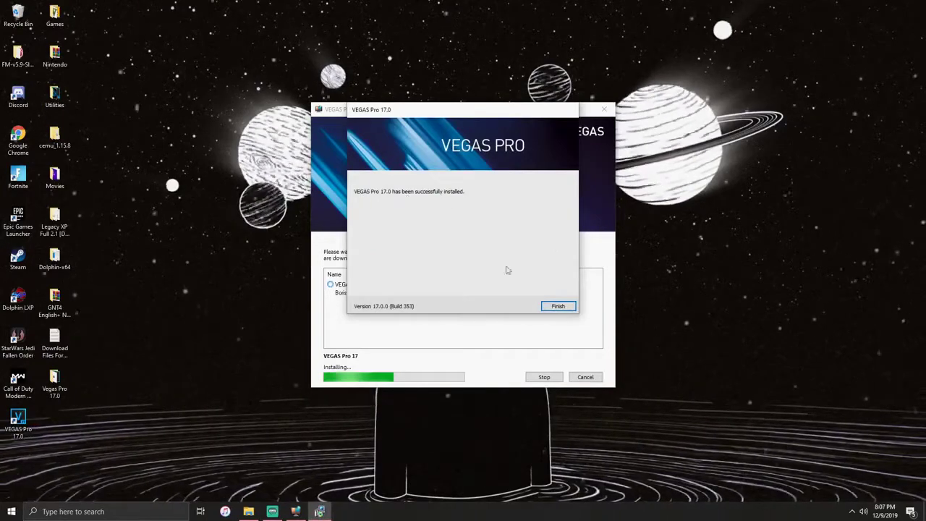
click(558, 306)
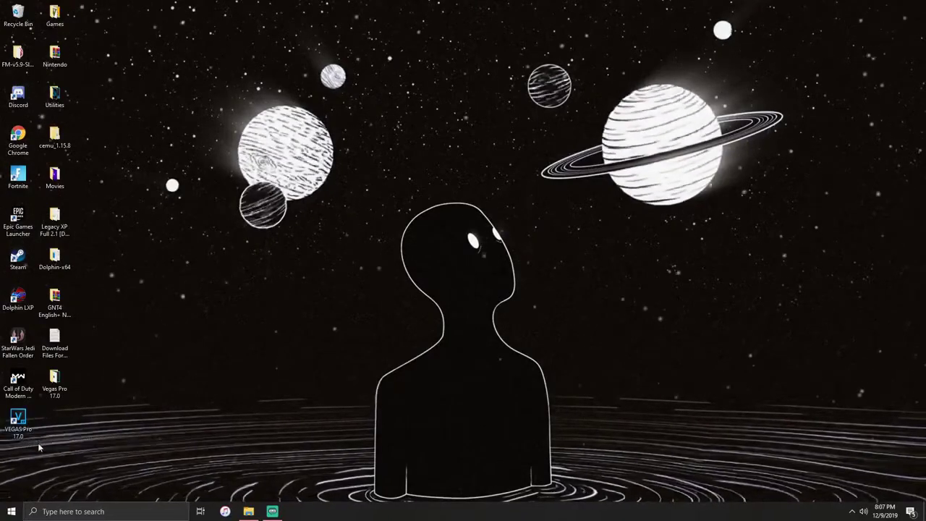
- Launch PATCH from the Vegas Pro 17.0 folder and allow it in UAC
double_click(70, 383)
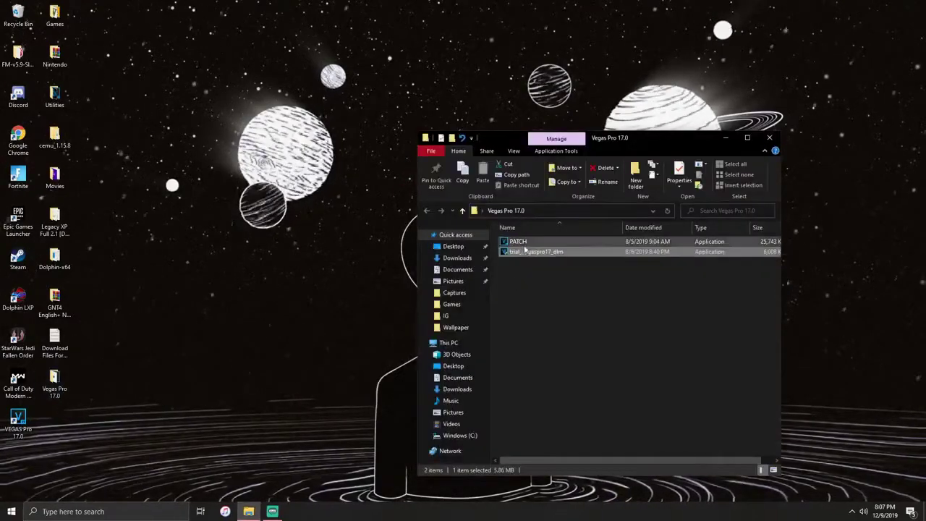
double_click(518, 241)
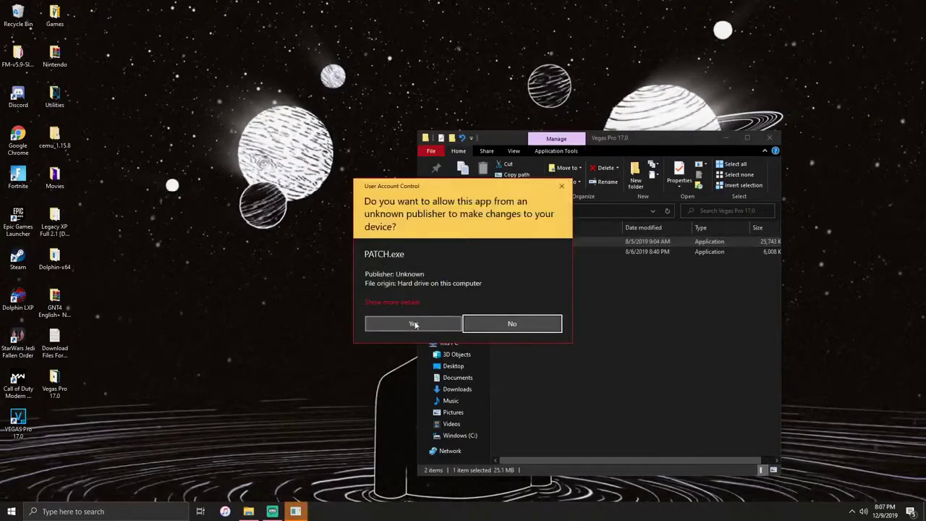
click(413, 324)
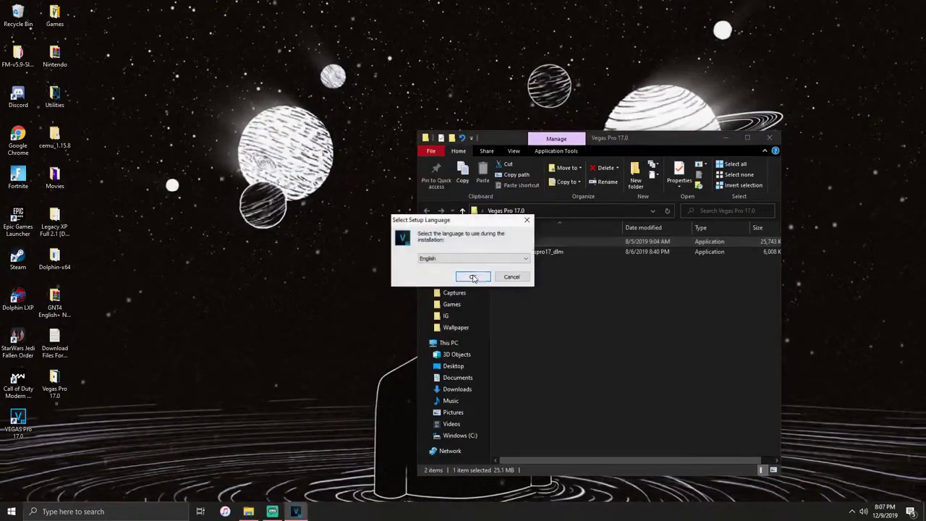
- Install the activation in English into C:\Program Files\VEGAS\VEGAS Pro 17.0, then close the folder
click(473, 277)
click(517, 332)
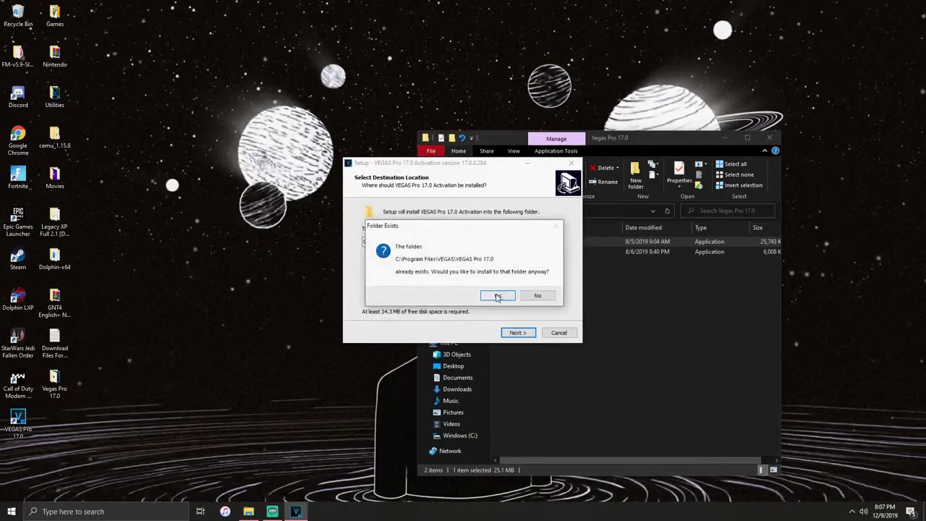
click(498, 295)
click(518, 332)
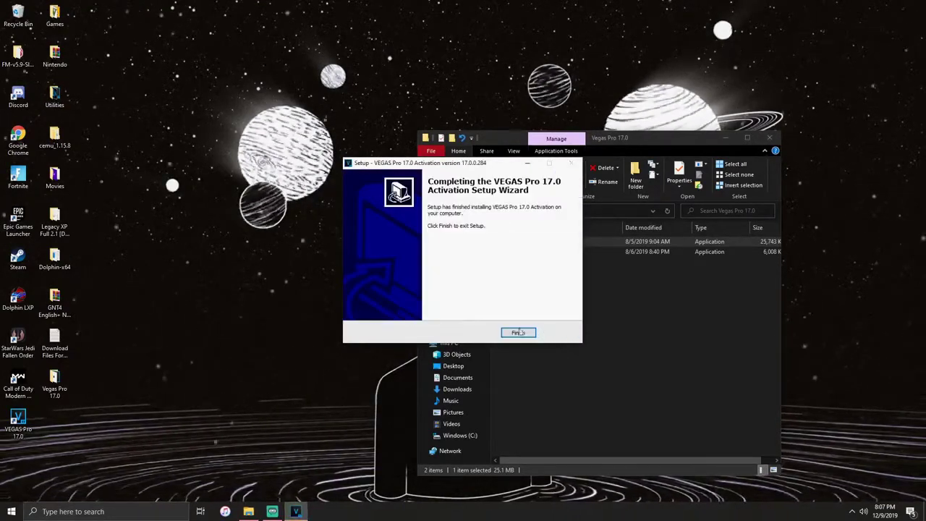
click(517, 332)
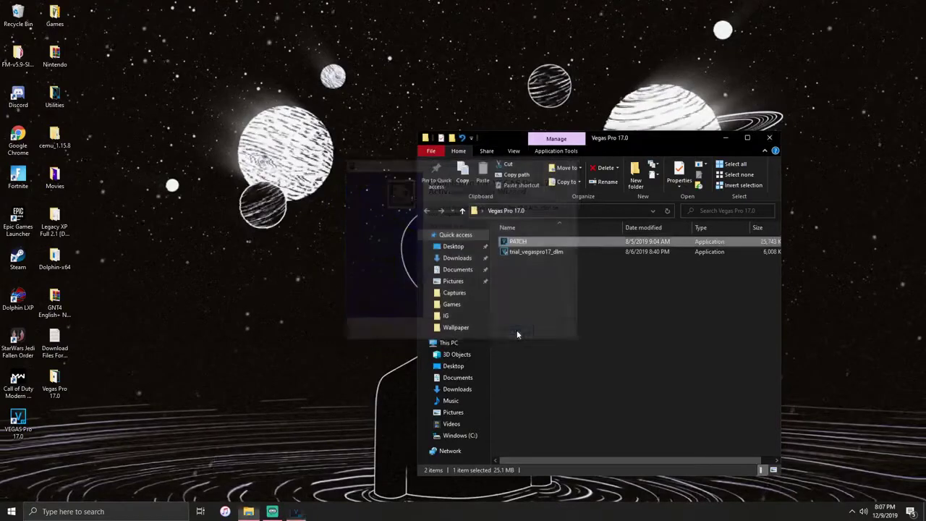
click(769, 138)
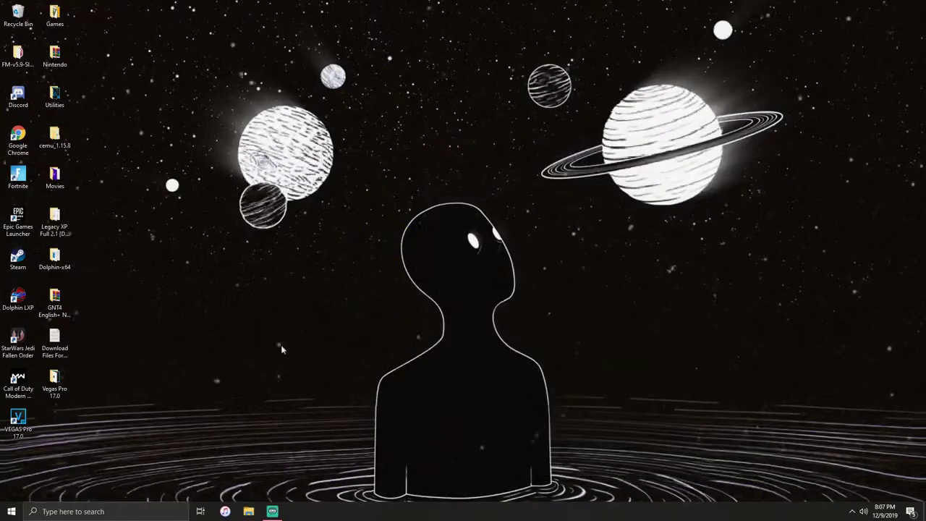
- Launch VEGAS Pro 17.0 maximized, browse the File and Tools menus, then minimize it
double_click(28, 420)
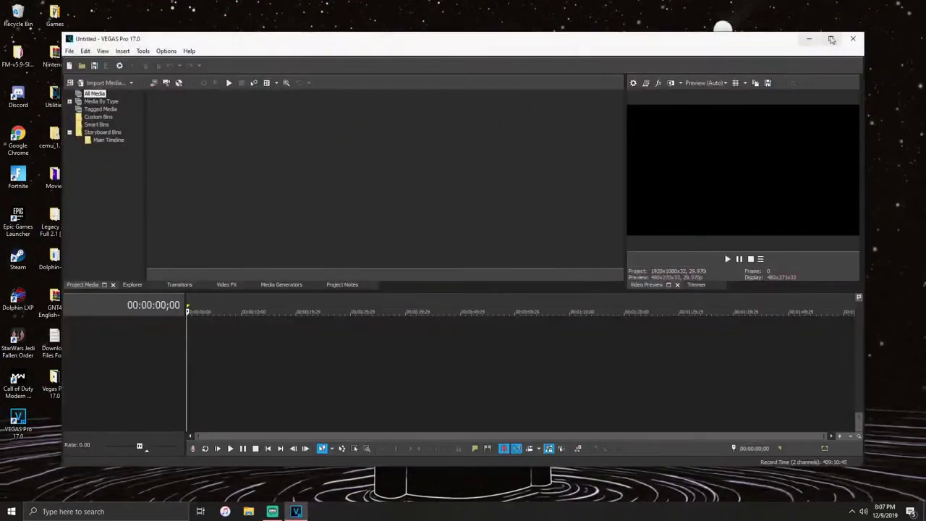
click(827, 40)
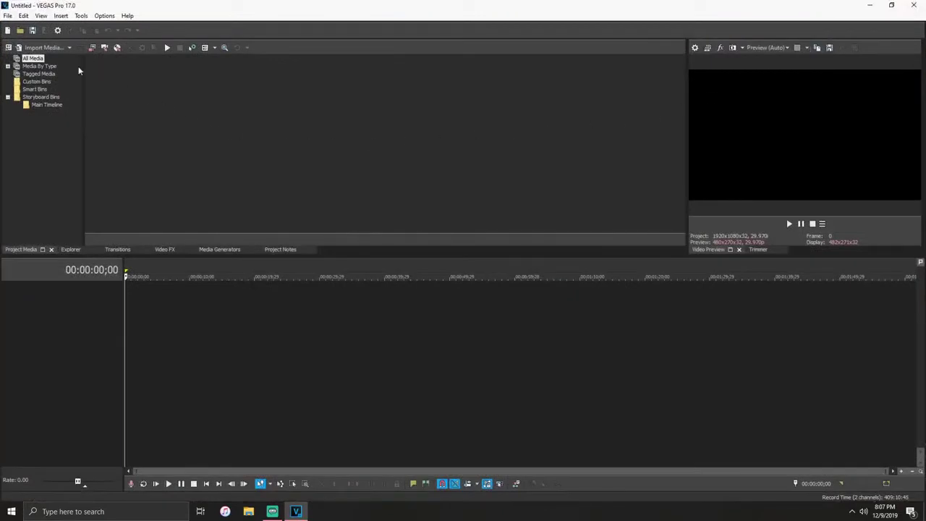
click(7, 16)
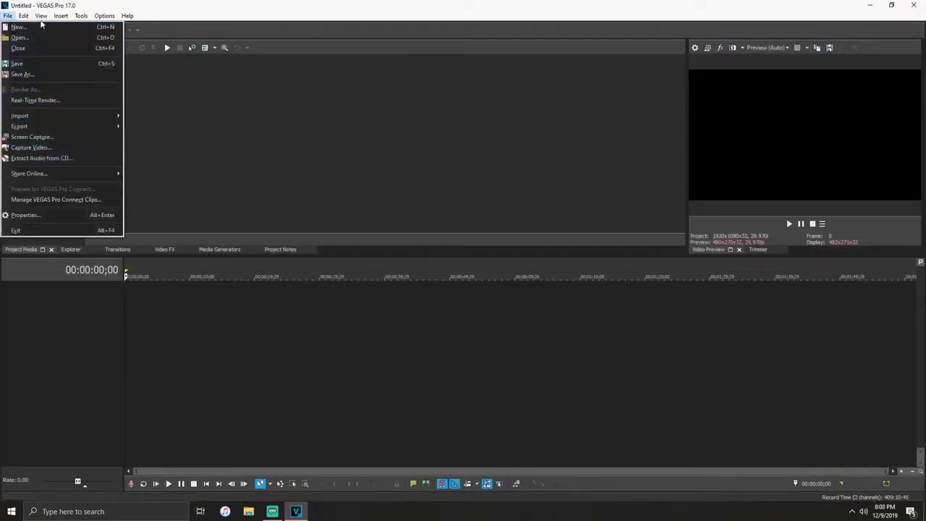
mouse_move(48, 18)
mouse_move(83, 19)
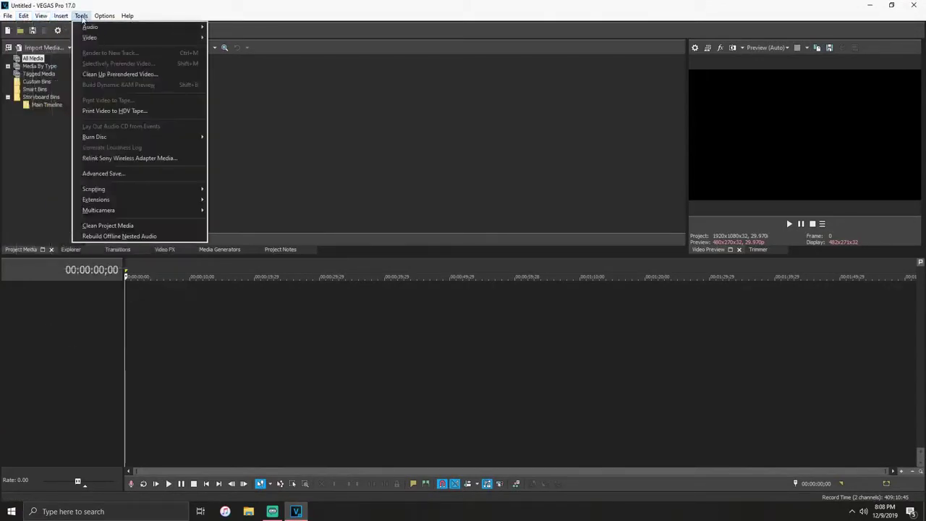
mouse_move(129, 19)
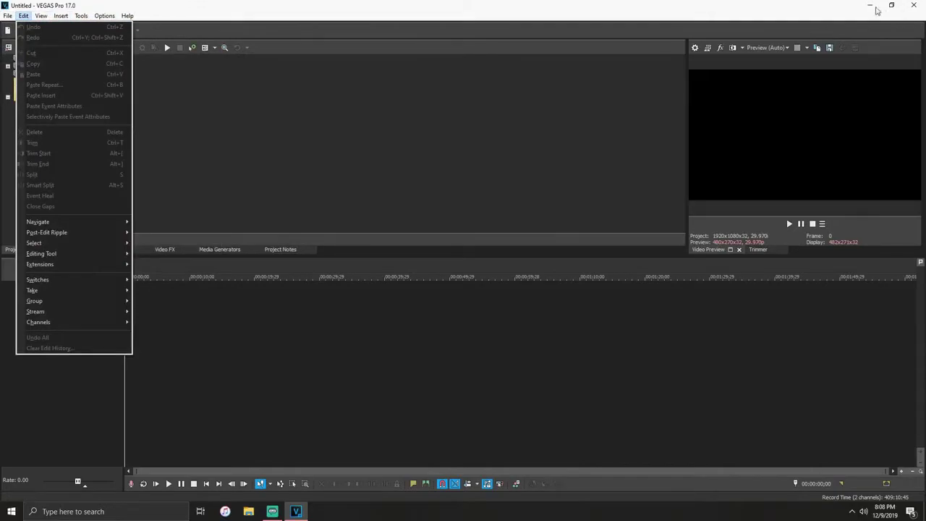
click(871, 9)
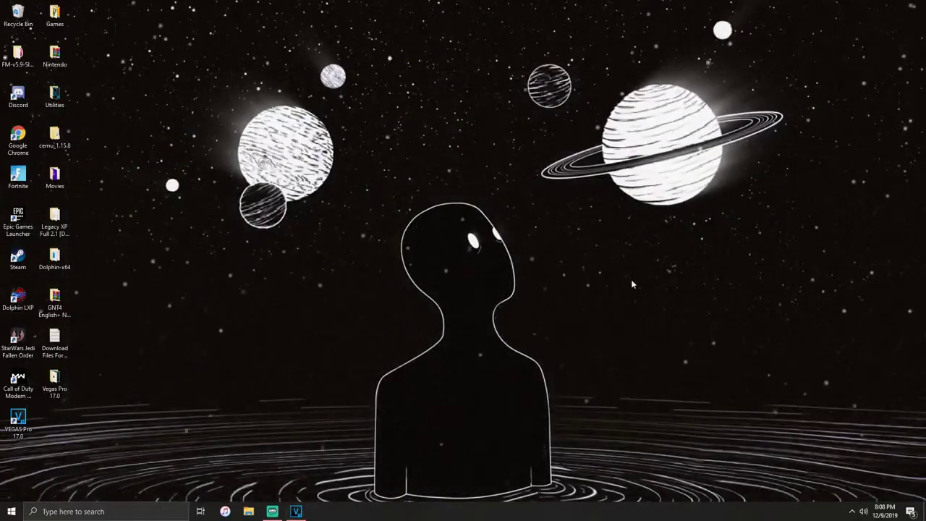